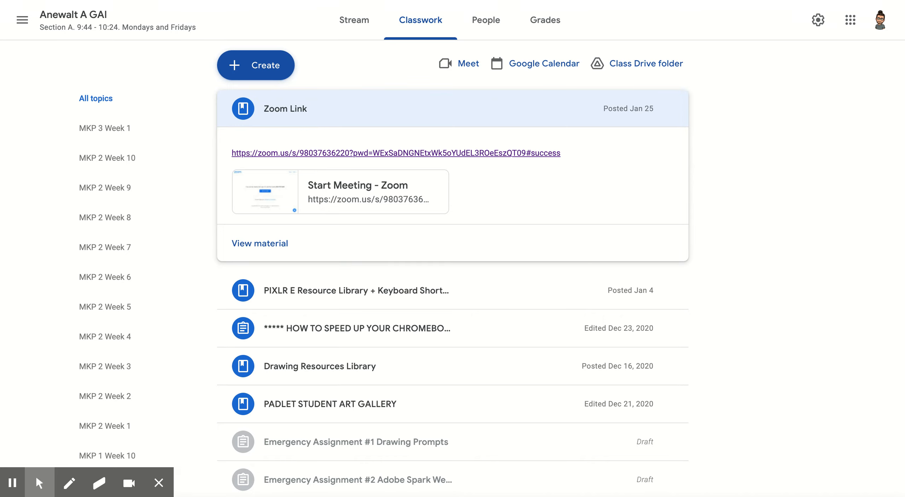
- Open the Classwork 2/1 assignment under MKP 3 Week 1 and read through its digital collage instructions
click(179, 1)
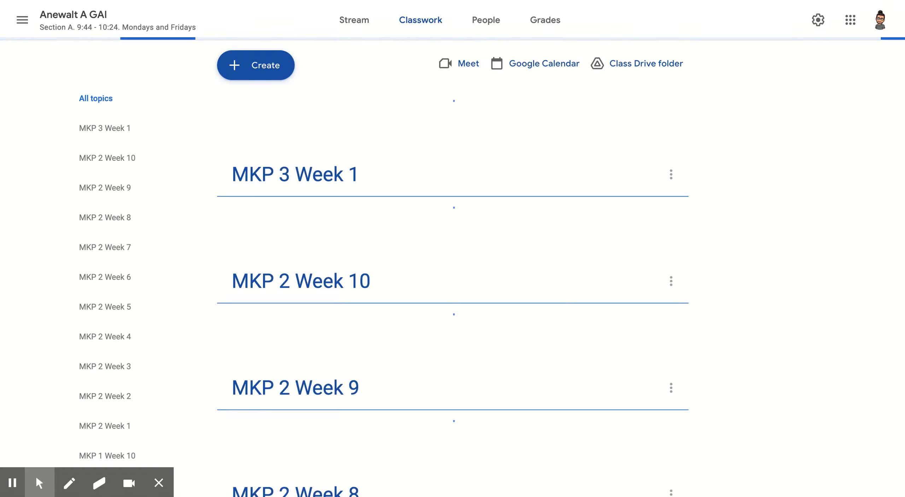
scroll(596, 275, down, 3)
scroll(596, 276, down, 3)
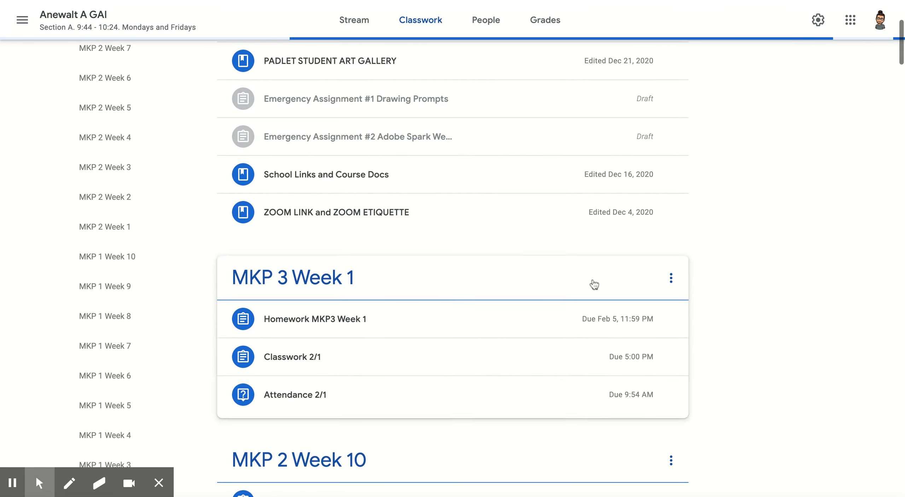
click(350, 360)
scroll(480, 377, down, 3)
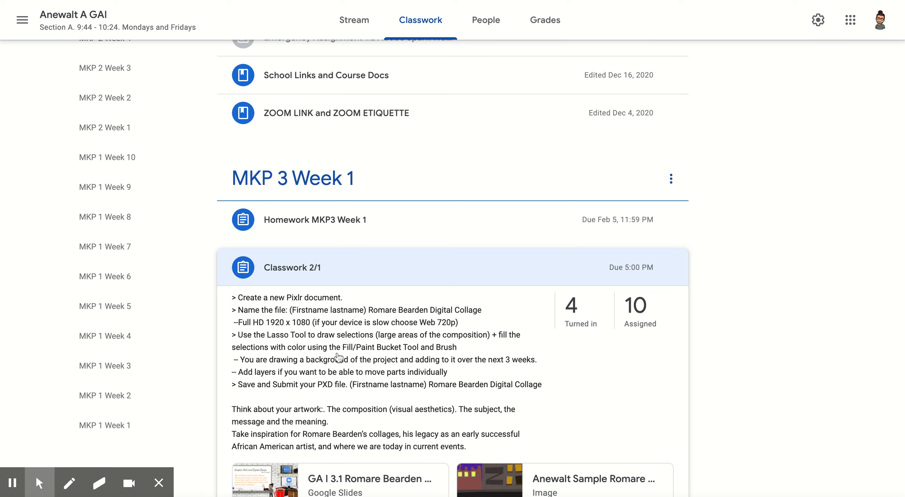
scroll(333, 353, down, 1)
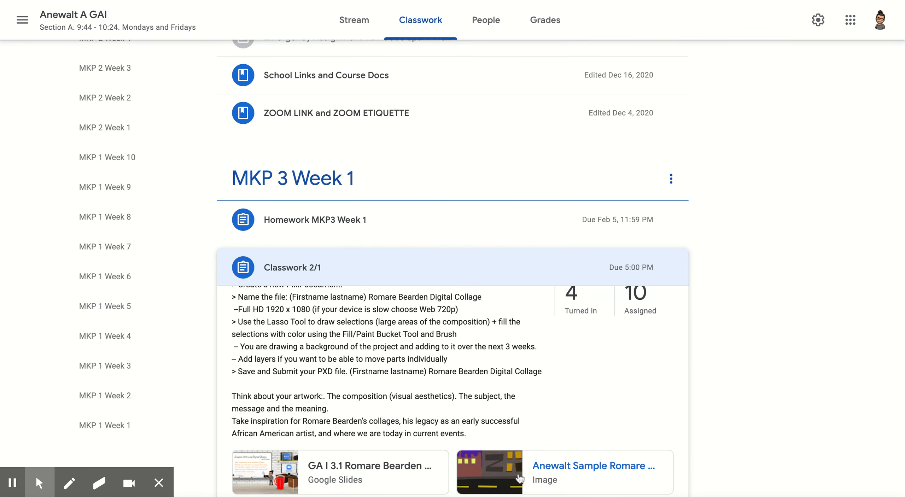
- View the sample Romare Bearden collage image attached to Classwork 2/1, closing the preview when done
click(513, 477)
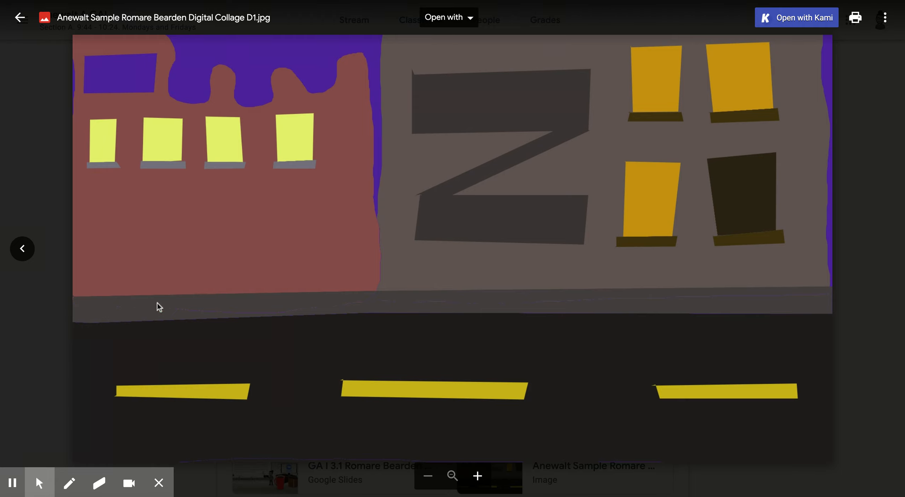
click(34, 364)
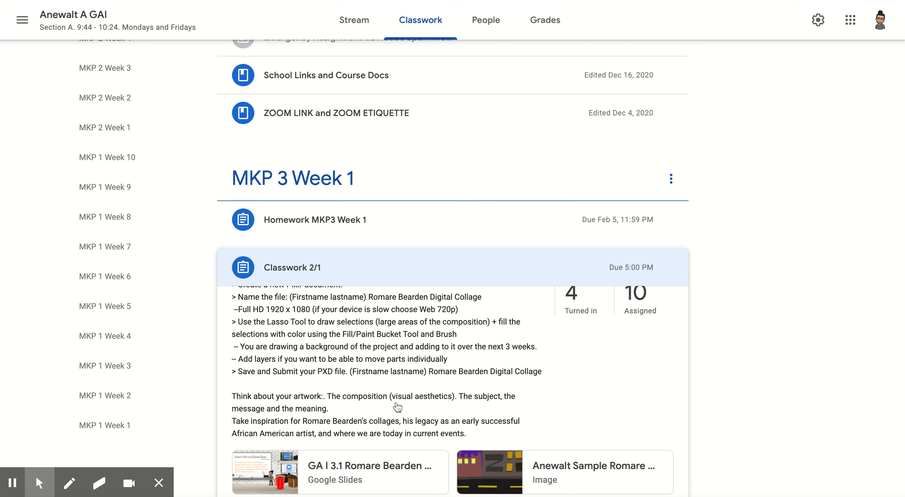
scroll(396, 389, down, 1)
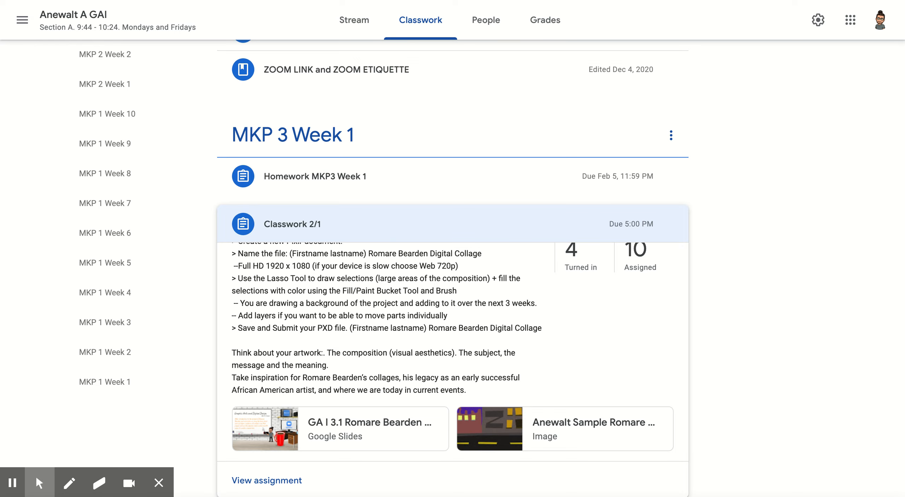
- Switch to Pixlr E and create a new 1920 x 1080 document named "Name Beardon Collage"
click(456, 1)
click(480, 23)
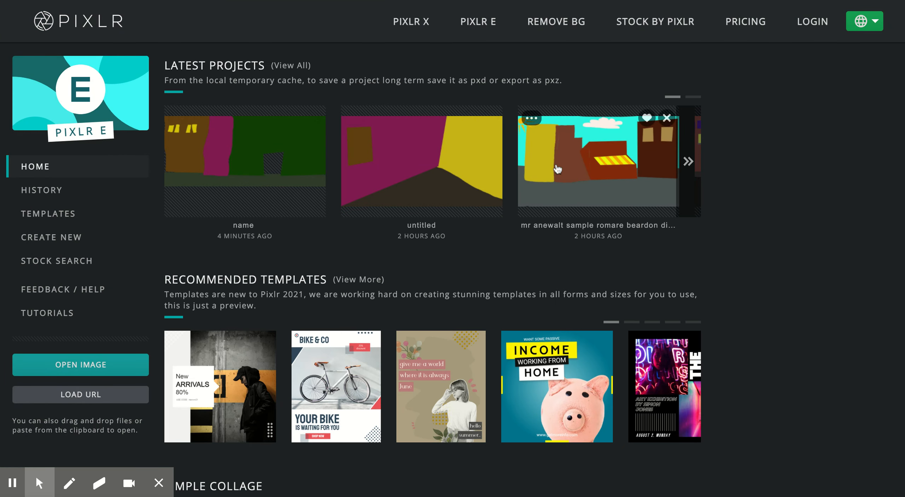
click(685, 165)
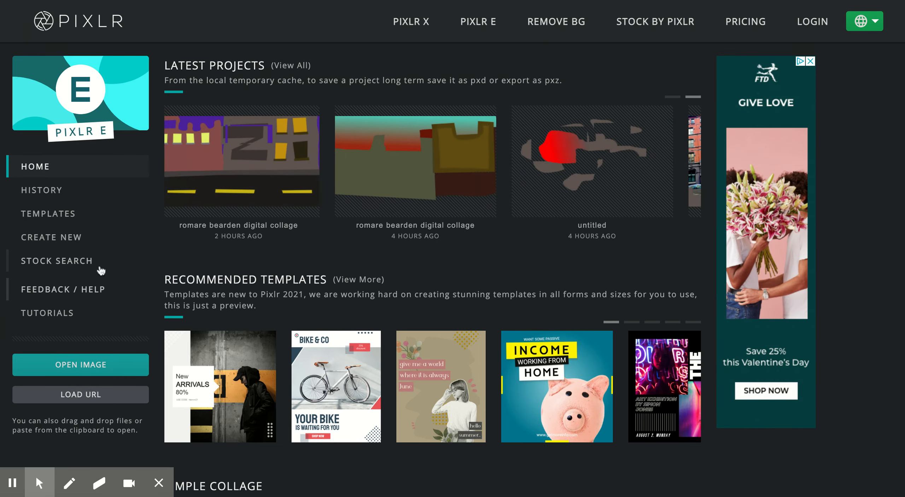
click(69, 240)
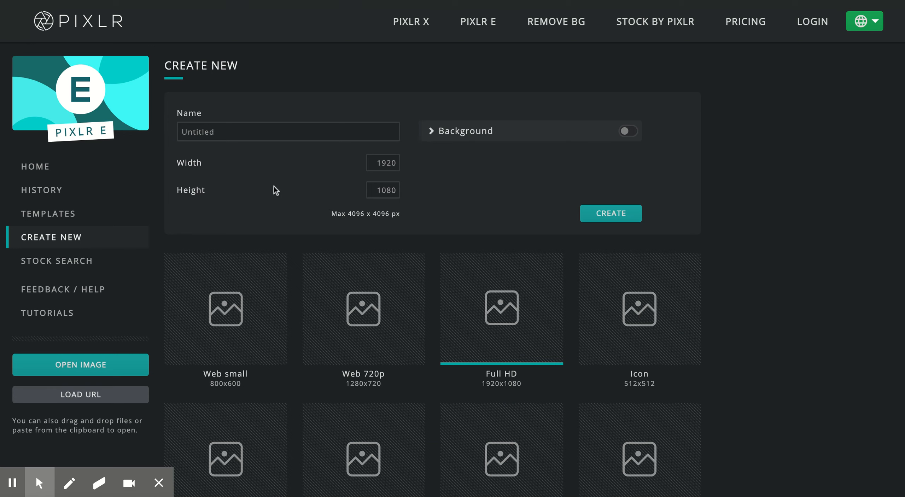
click(245, 133)
text(T)
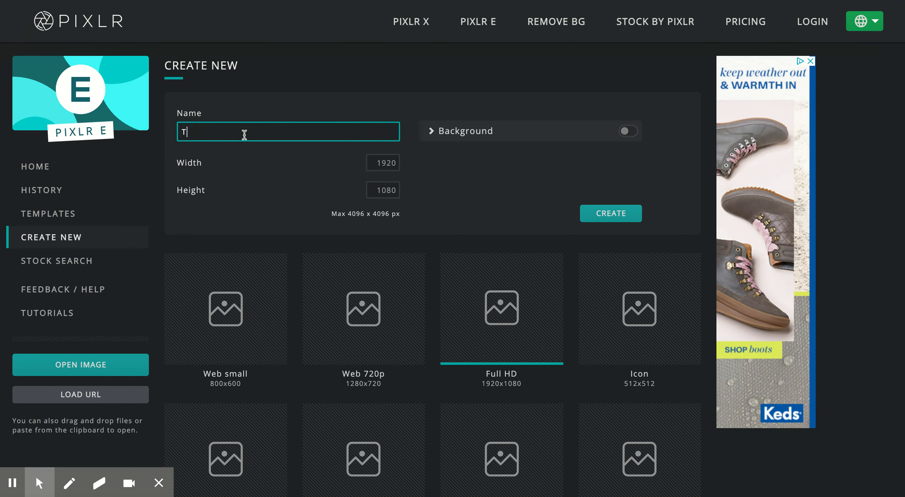
text(est)
key(ctrl+a)
text(N)
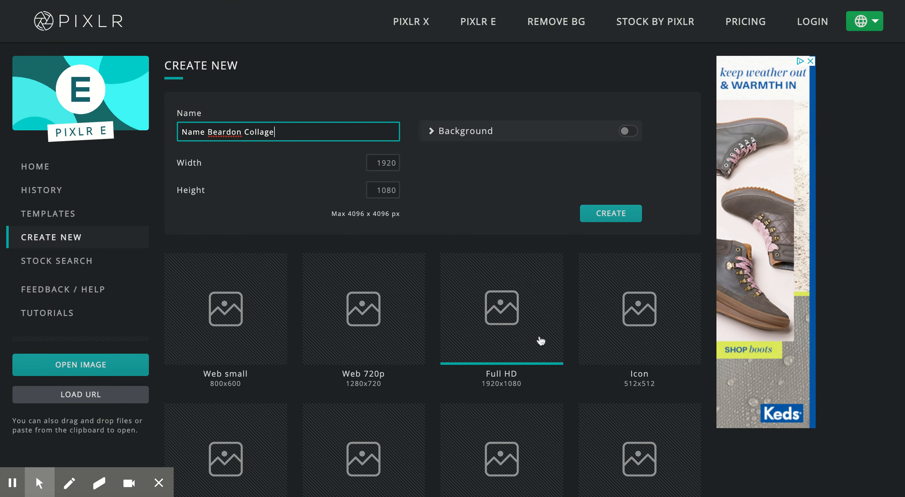
click(606, 217)
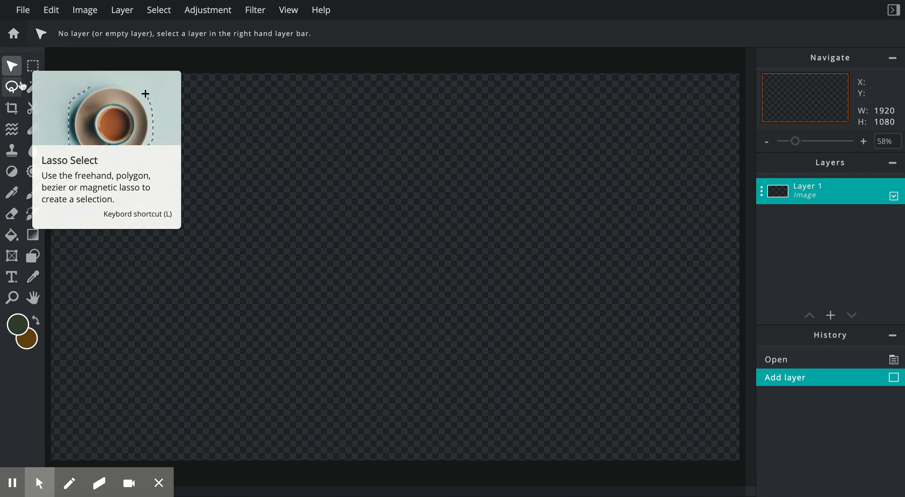
click(34, 68)
drag(114, 95, 293, 207)
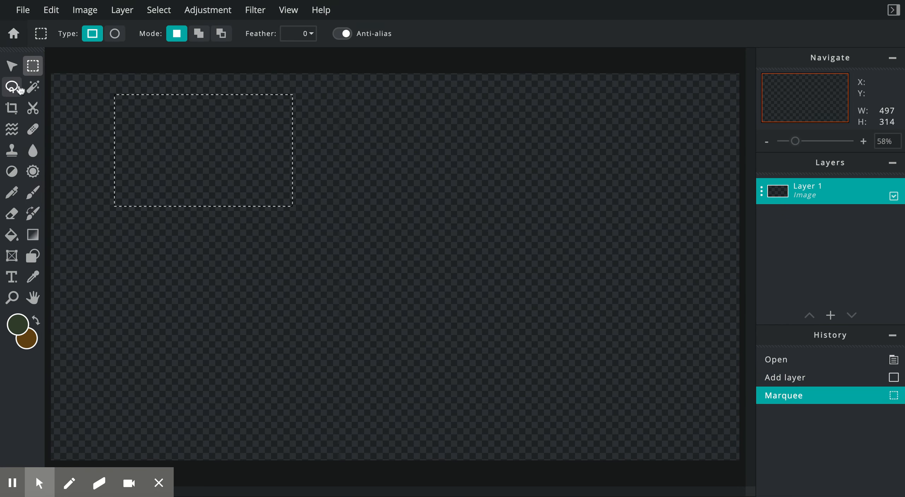
click(136, 160)
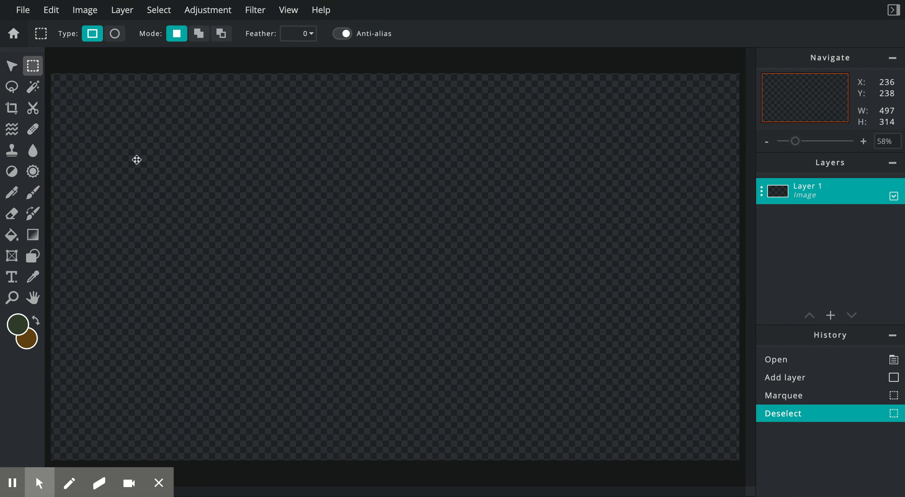
- Lasso a freehand strip about 234 x 908 px along the canvas's left edge and fill it with the dark green foreground color
click(12, 88)
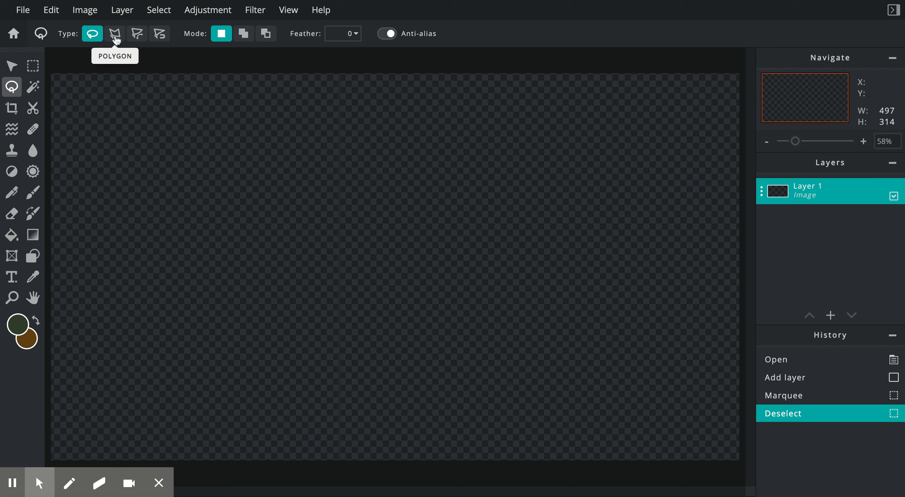
click(93, 34)
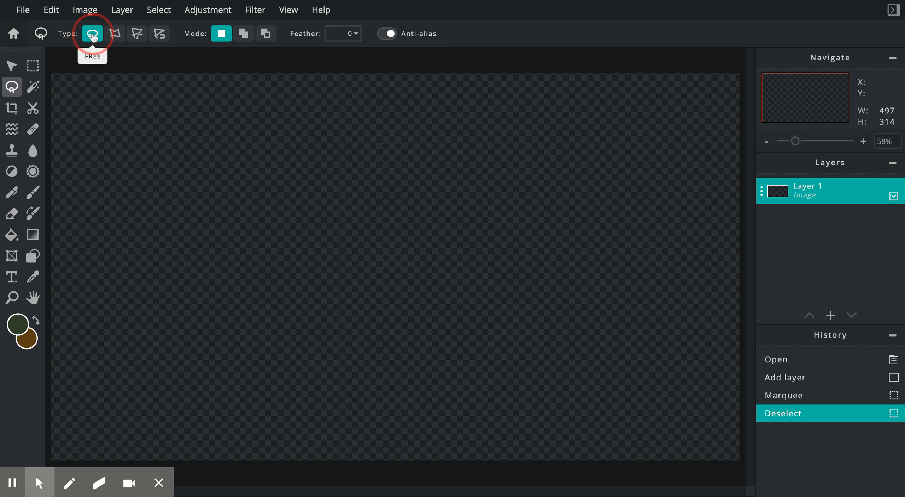
mouse_move(104, 71)
mouse_down()
mouse_move(49, 76)
mouse_move(48, 330)
mouse_move(92, 391)
mouse_move(135, 347)
mouse_move(134, 145)
mouse_move(129, 101)
mouse_move(106, 73)
mouse_up()
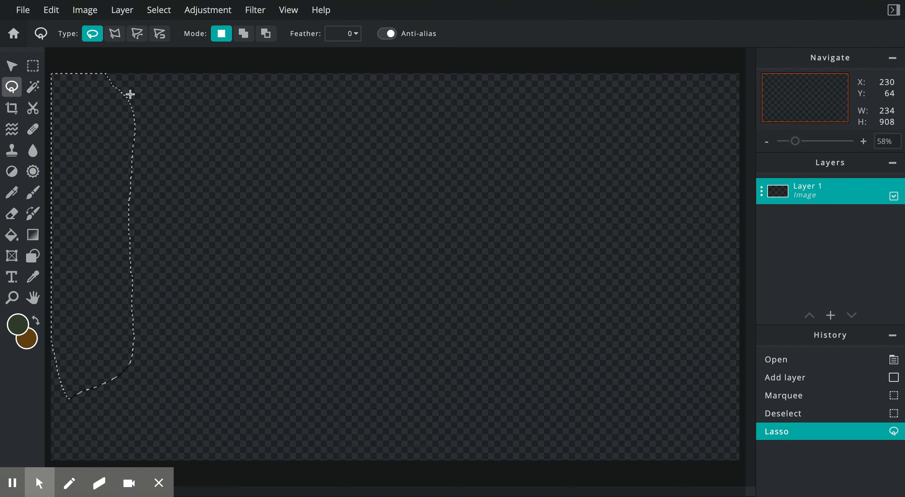
click(12, 235)
click(116, 204)
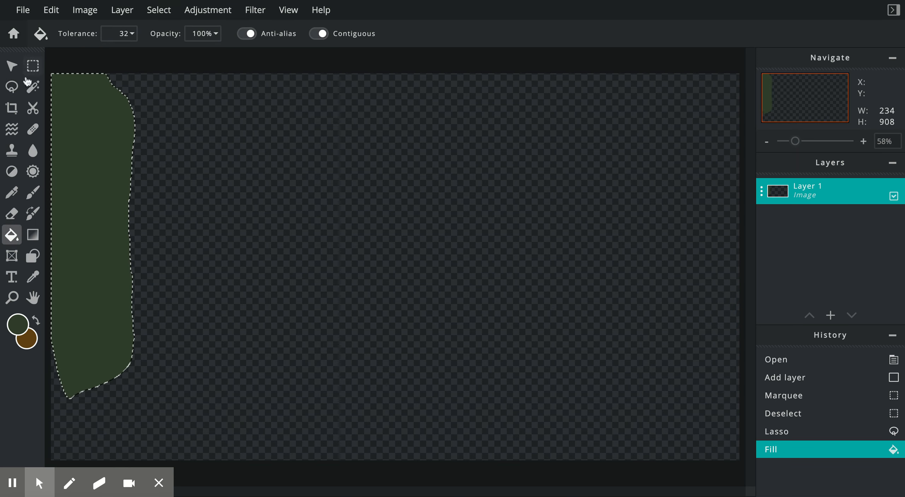
- Lasso the left part of the canvas freehand, extended to the left edge in add mode to about 1191 x 1080 px, and fill it dark green
click(12, 88)
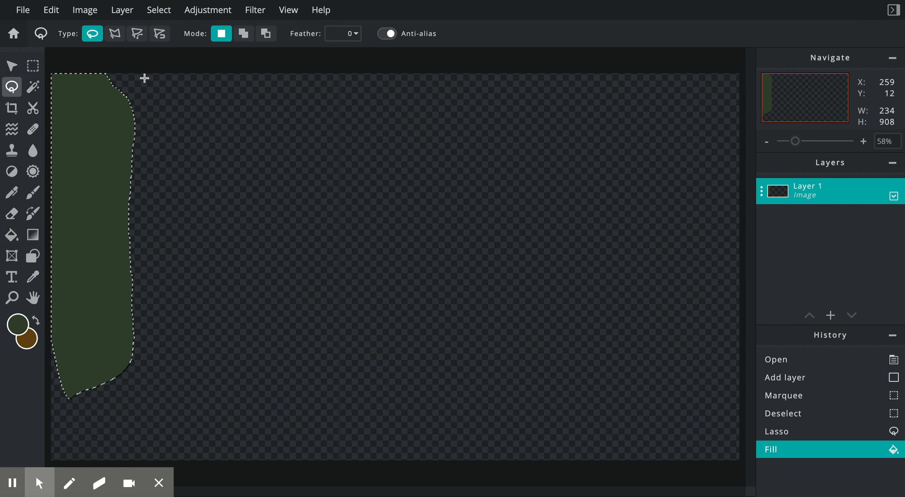
mouse_move(106, 73)
mouse_down()
mouse_move(423, 77)
mouse_move(465, 95)
mouse_move(475, 285)
mouse_move(468, 331)
mouse_move(398, 380)
mouse_move(271, 440)
mouse_move(201, 461)
mouse_up()
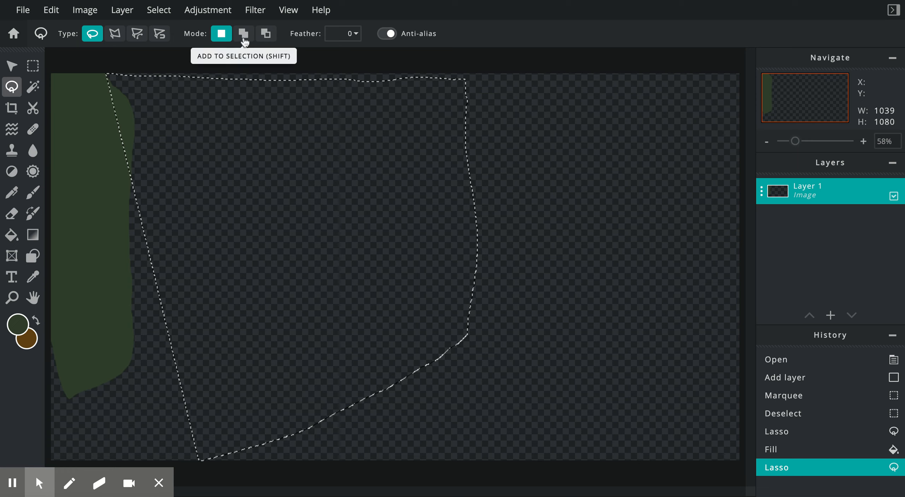
key(shift)
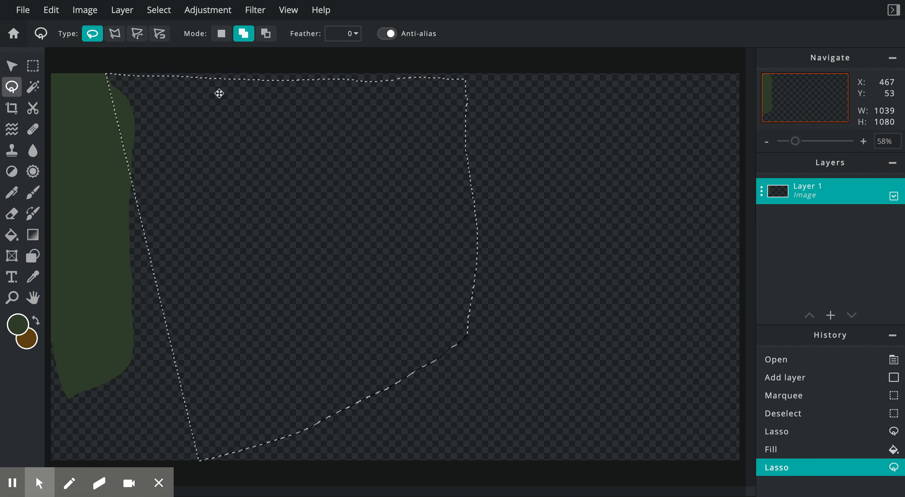
mouse_move(177, 83)
mouse_down()
mouse_move(86, 77)
mouse_move(62, 131)
mouse_move(47, 202)
mouse_move(46, 455)
mouse_move(208, 484)
mouse_move(228, 429)
mouse_up()
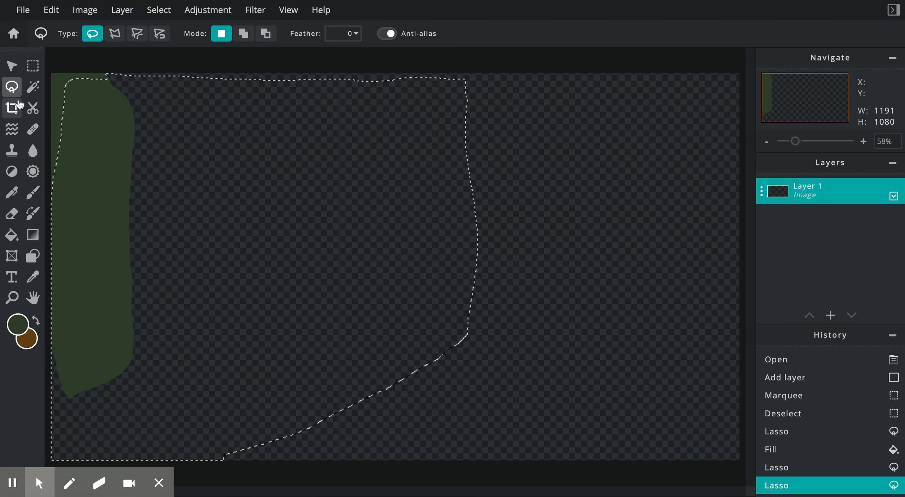
click(10, 235)
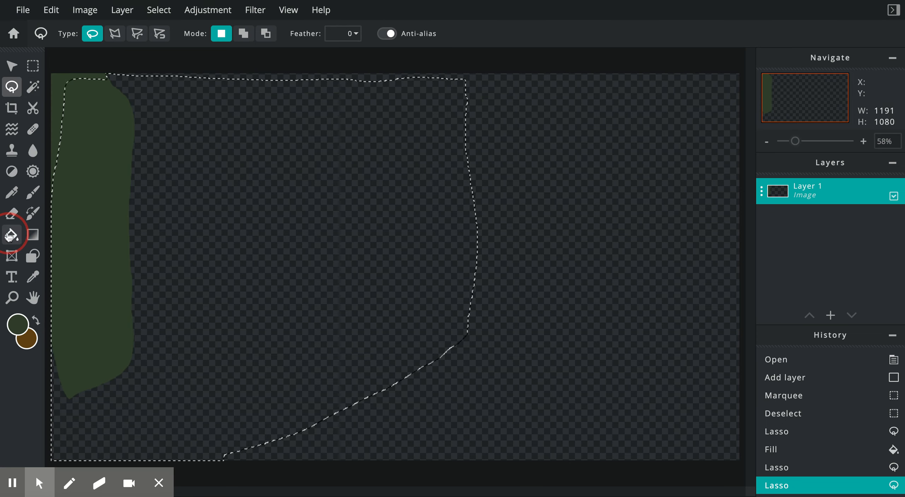
click(307, 205)
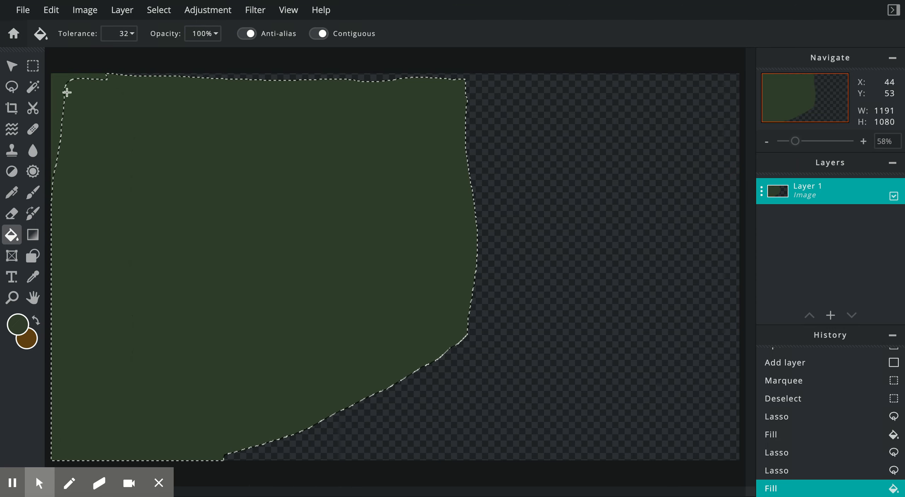
- Lasso a freehand area about 760 x 1057 px right of the green shape, fill it with the brown background color, and deselect
click(13, 87)
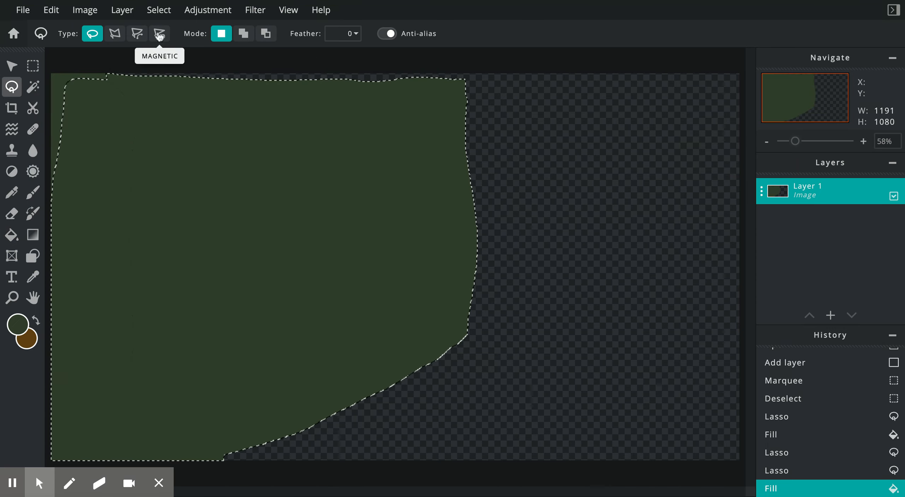
click(470, 79)
mouse_move(470, 78)
mouse_down()
mouse_move(467, 323)
mouse_move(527, 367)
mouse_move(738, 446)
mouse_move(747, 401)
mouse_move(744, 232)
mouse_move(760, 142)
mouse_move(752, 75)
mouse_move(707, 54)
mouse_move(492, 57)
mouse_move(472, 75)
mouse_up()
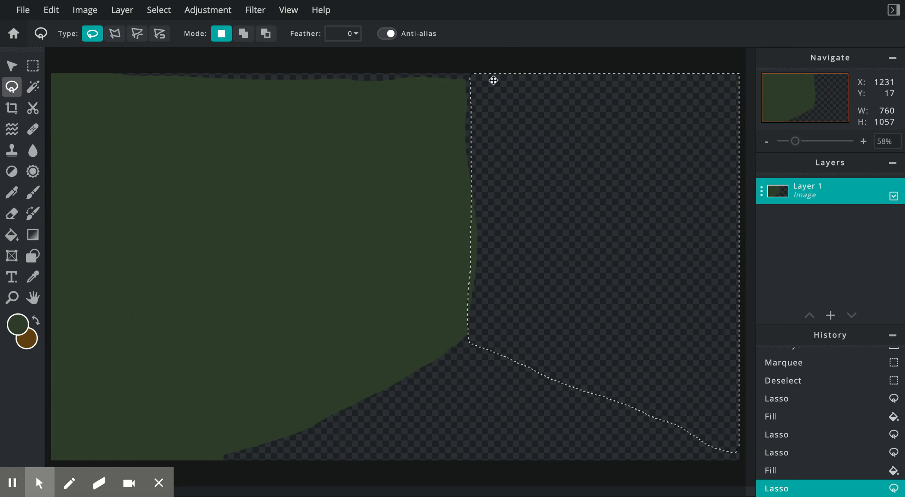
click(36, 323)
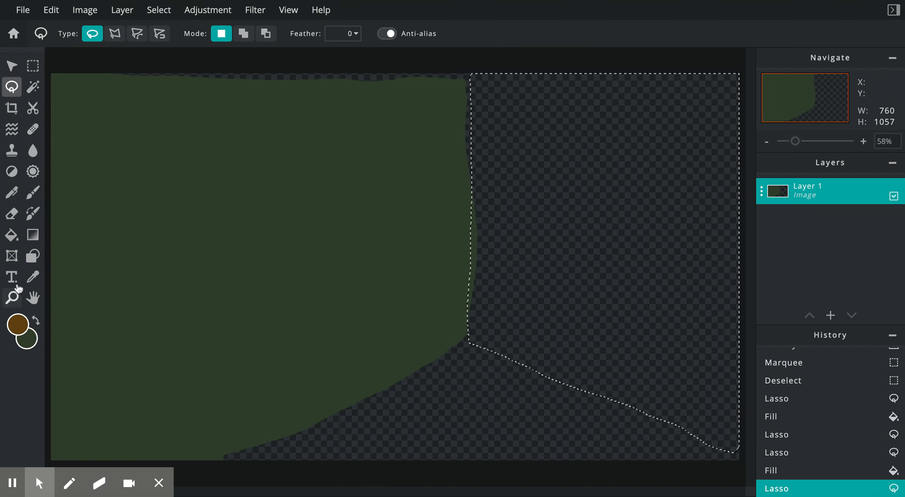
click(12, 233)
click(610, 227)
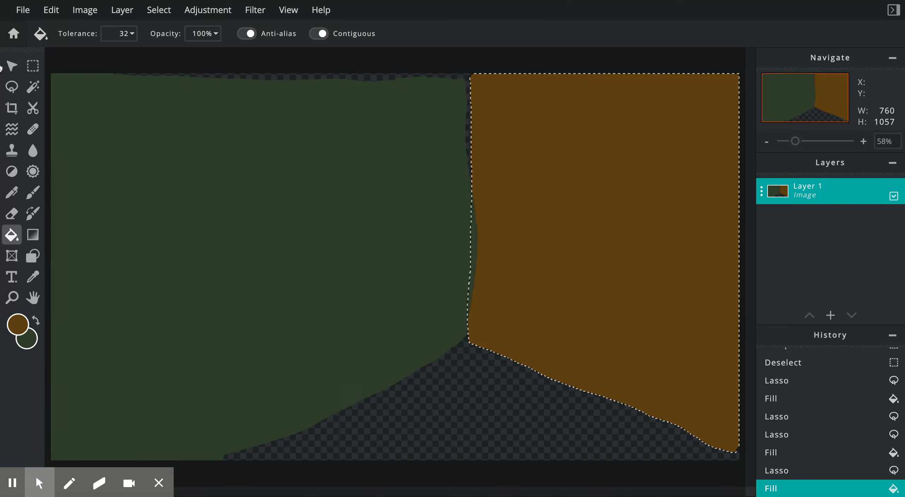
key(ctrl+d)
- Draw a four-sided polygon lasso selection about 231 x 300 px in the upper left of the green area
click(12, 88)
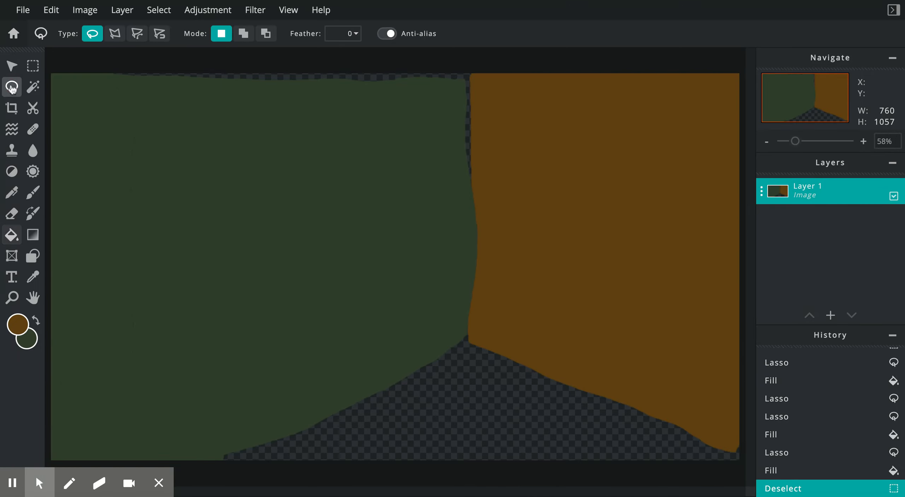
click(115, 35)
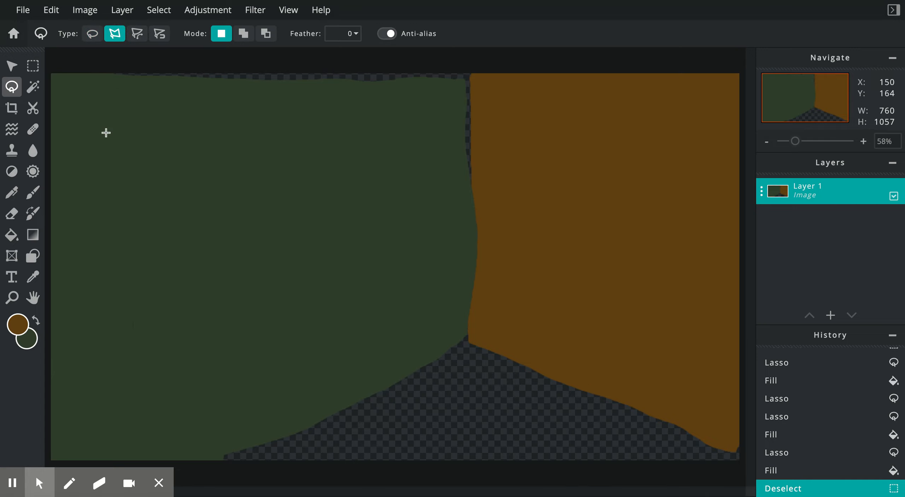
click(204, 133)
click(124, 238)
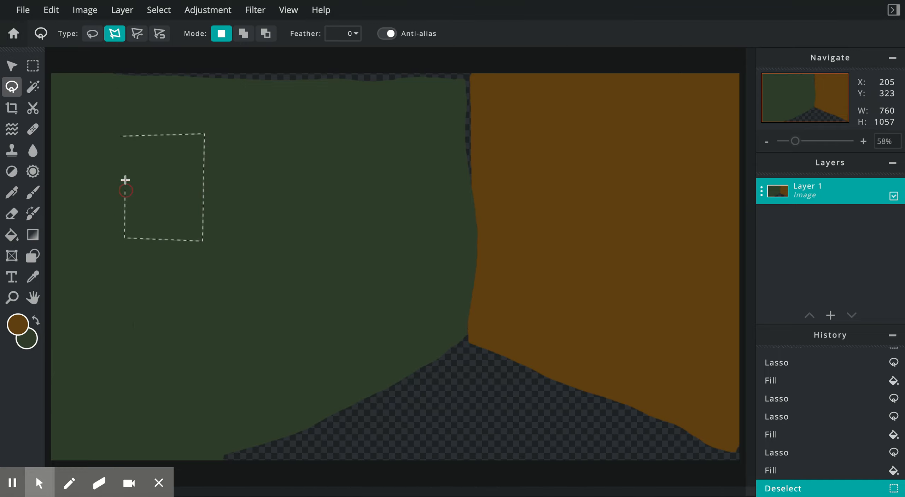
click(122, 136)
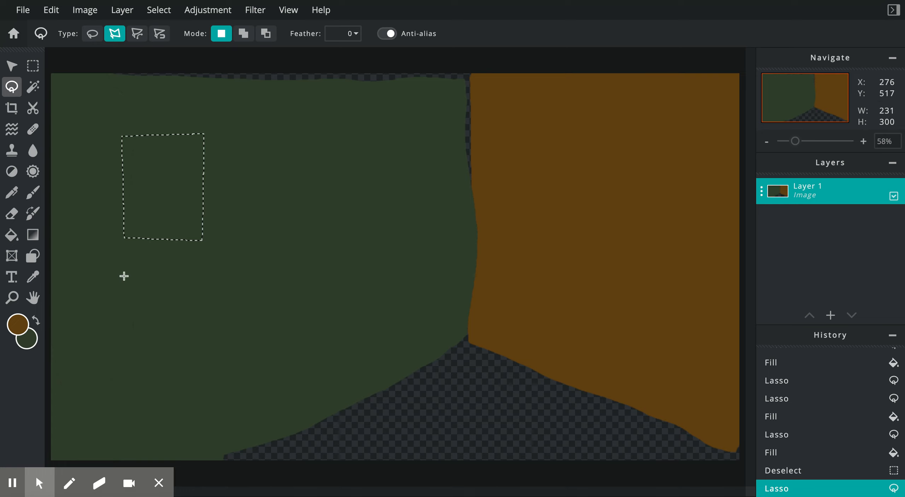
- Change the foreground color to a medium blue and fill the four-sided selection on the green wall with it
click(23, 332)
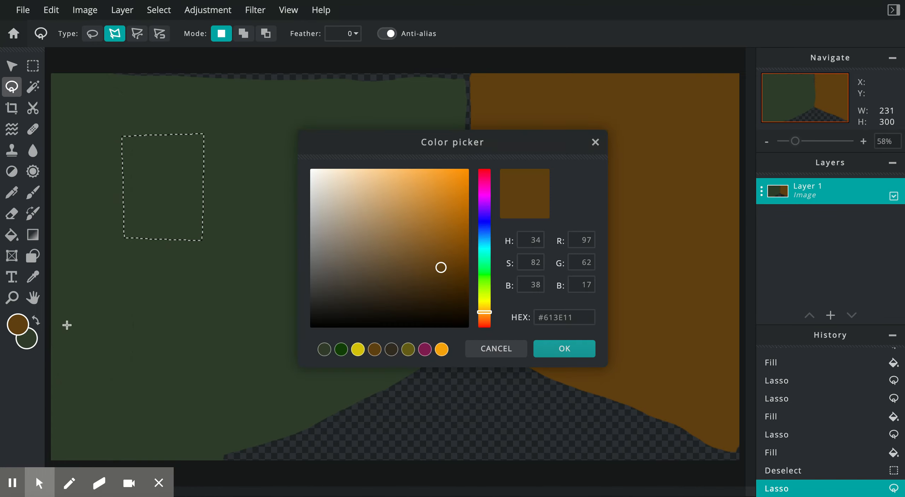
click(439, 220)
click(425, 224)
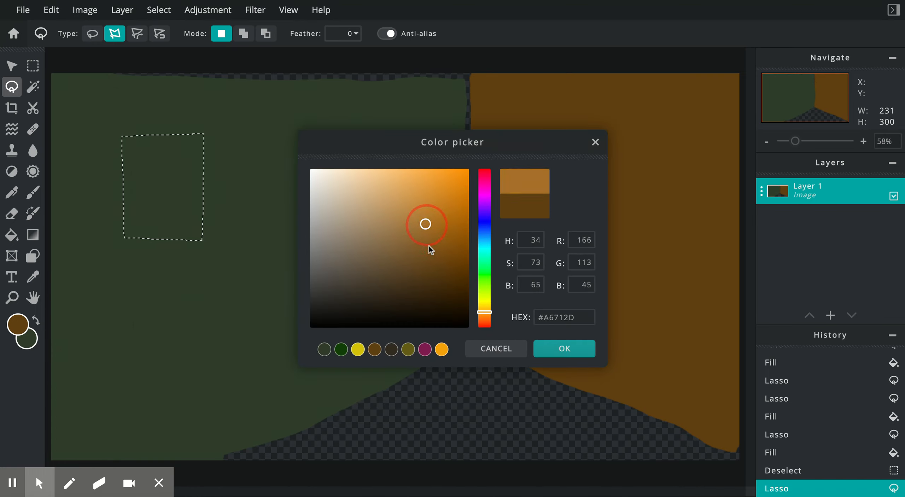
click(483, 295)
drag(484, 295, 484, 241)
click(552, 352)
click(11, 235)
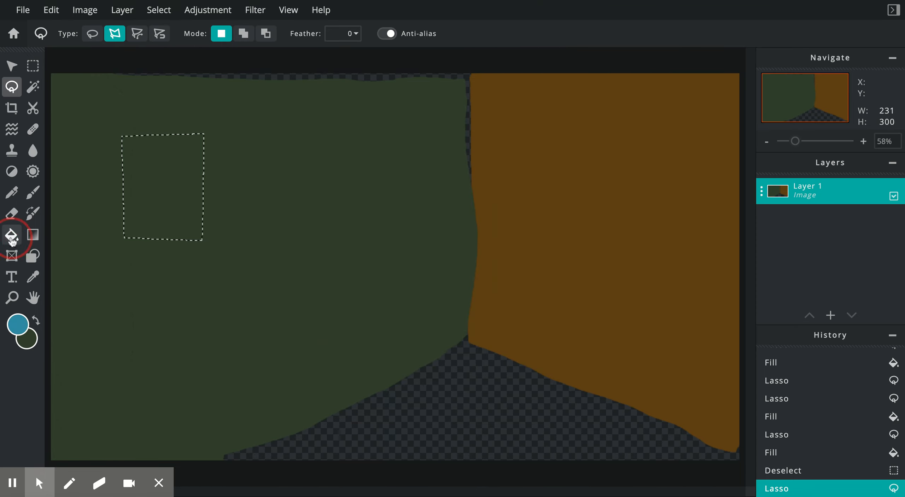
click(176, 181)
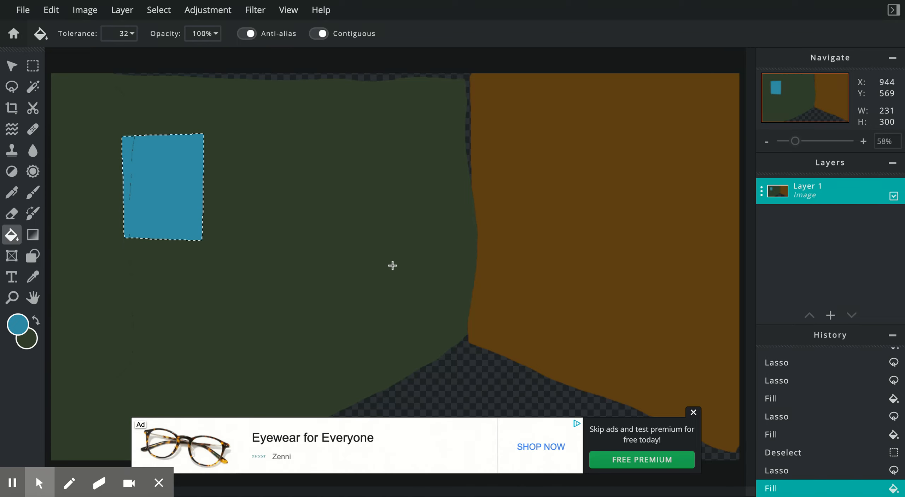
- Draw a polygon lasso selection about 1500 x 370 px around the triangular floor area, from the wall corner down to the canvas's lower edge
click(12, 87)
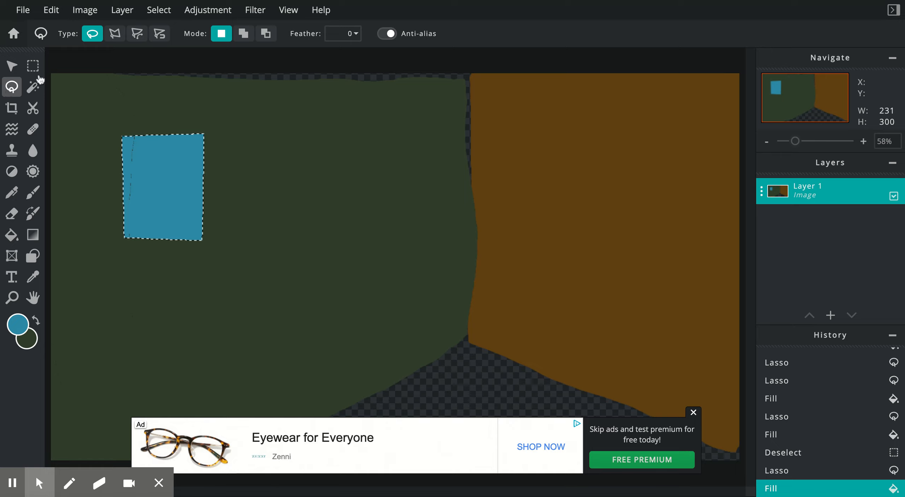
click(115, 35)
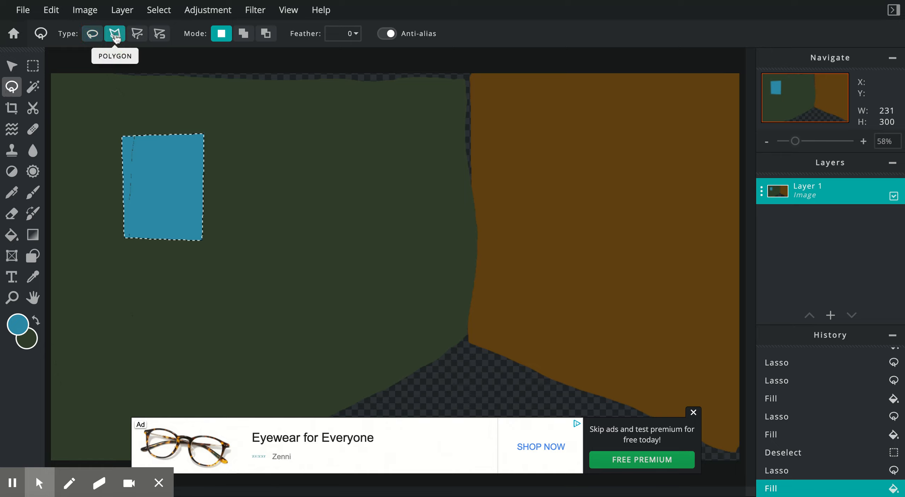
click(694, 412)
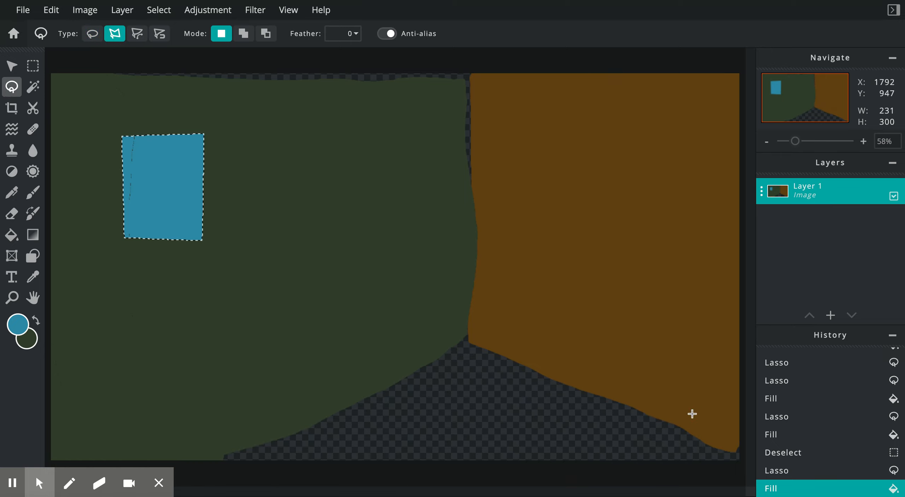
click(462, 331)
click(742, 458)
click(214, 473)
click(203, 454)
click(465, 330)
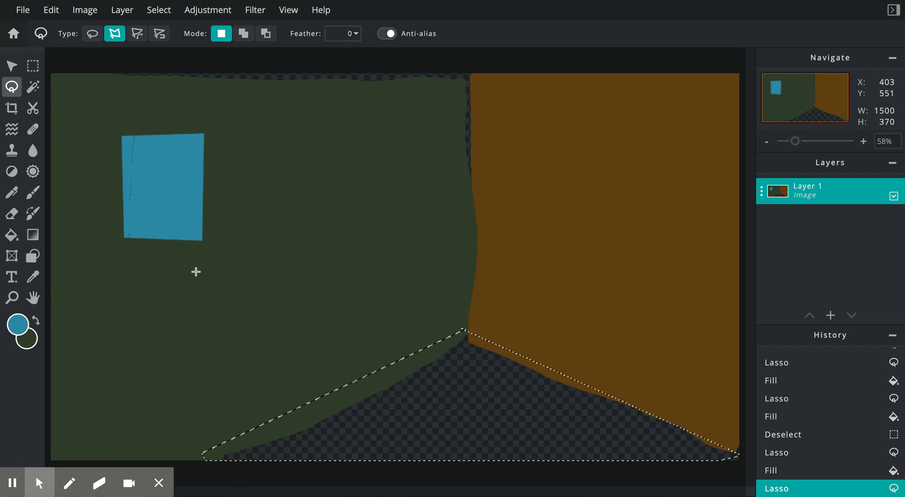
- Change the foreground color to a dark brown and fill the whole floor selection, including the green and brown slivers inside it
click(19, 326)
drag(488, 290, 485, 312)
drag(445, 262, 407, 286)
click(547, 347)
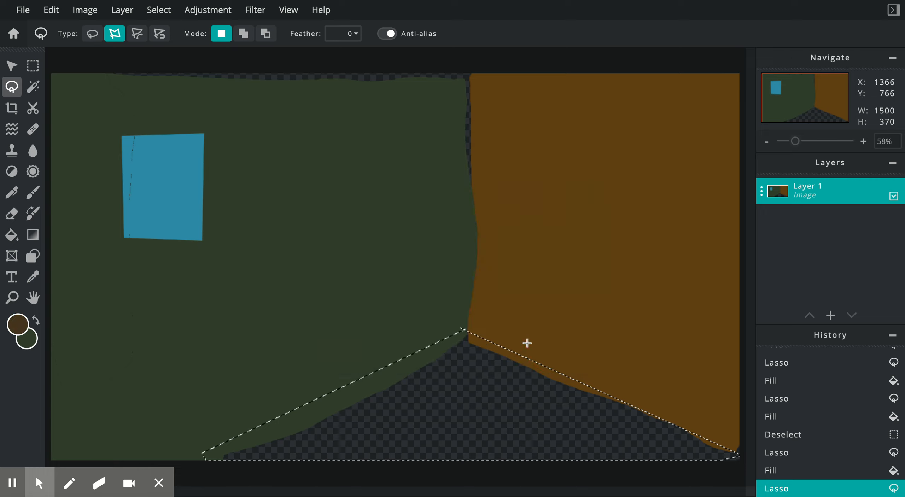
click(12, 234)
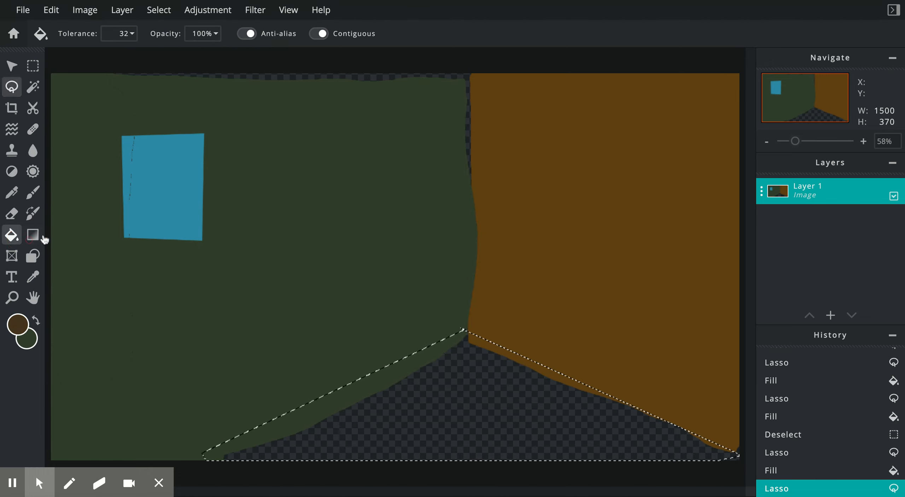
click(497, 393)
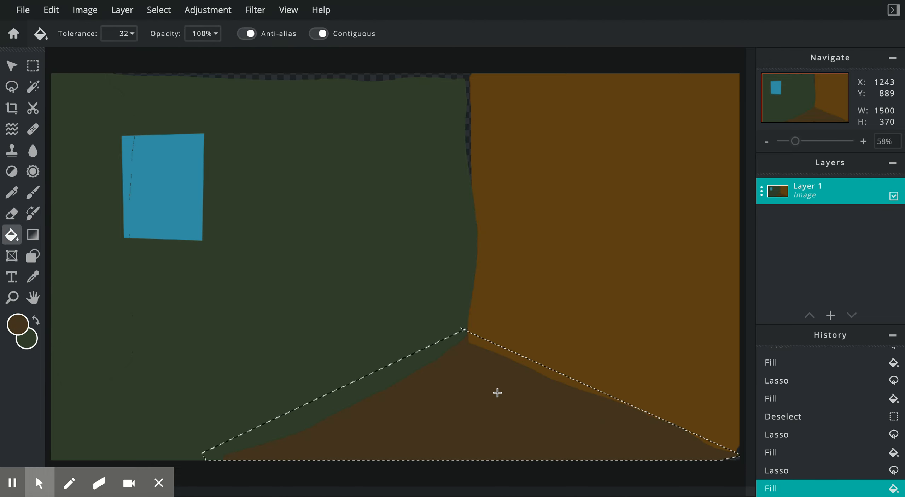
click(375, 383)
click(472, 344)
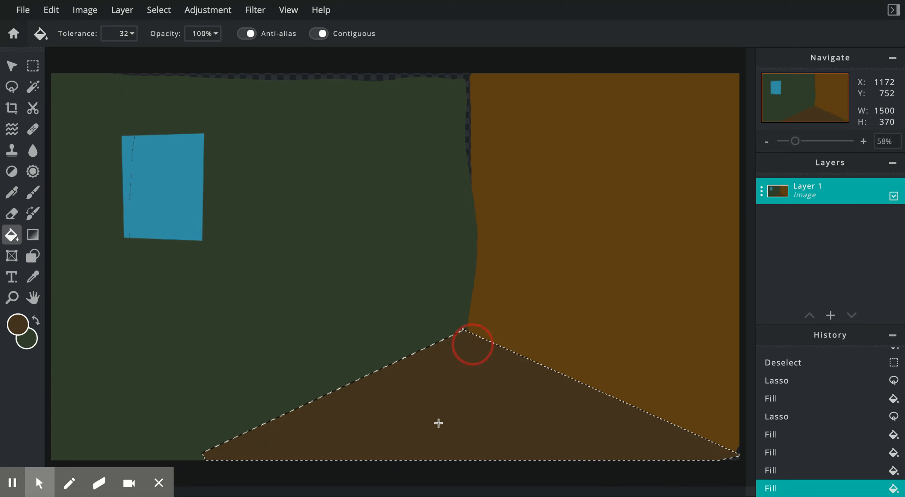
- Lasso the gaps above and beside the green wall freehand, extending the selection to the floor with an added polygon to about 1068 x 769 px
click(14, 88)
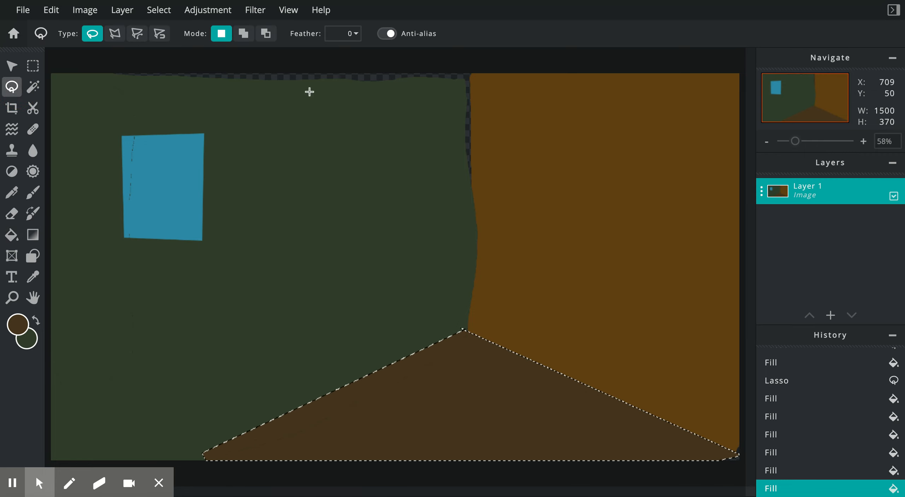
mouse_move(130, 86)
mouse_down()
mouse_move(145, 63)
mouse_move(311, 90)
mouse_move(424, 96)
mouse_move(446, 124)
mouse_move(453, 191)
mouse_move(474, 187)
mouse_move(483, 125)
mouse_move(476, 74)
mouse_move(112, 57)
mouse_up()
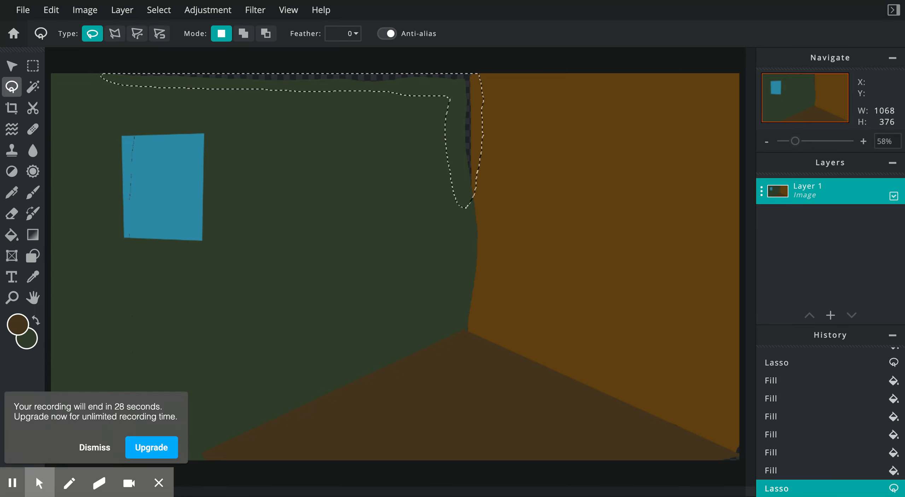
shift+click(115, 37)
click(457, 173)
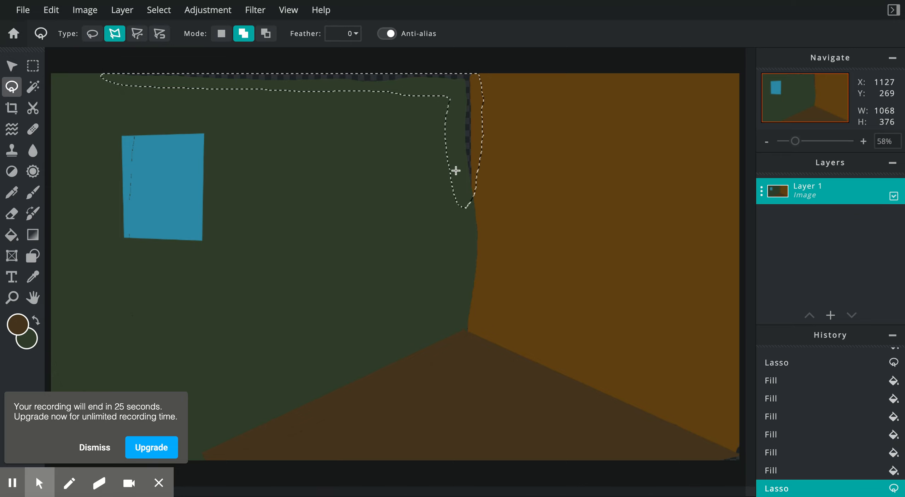
click(432, 282)
click(439, 350)
shift+click(459, 171)
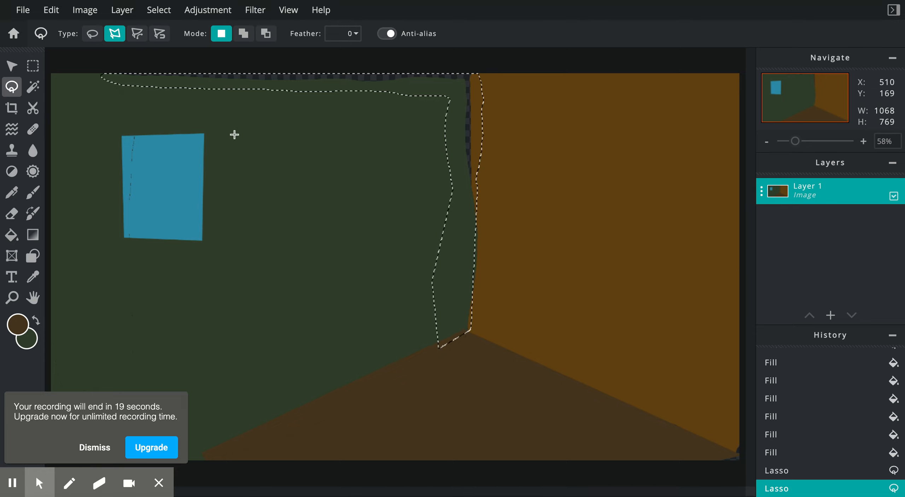
- Fill every part of the selection with the dark green sampled from the wall, and deselect
click(32, 277)
click(258, 203)
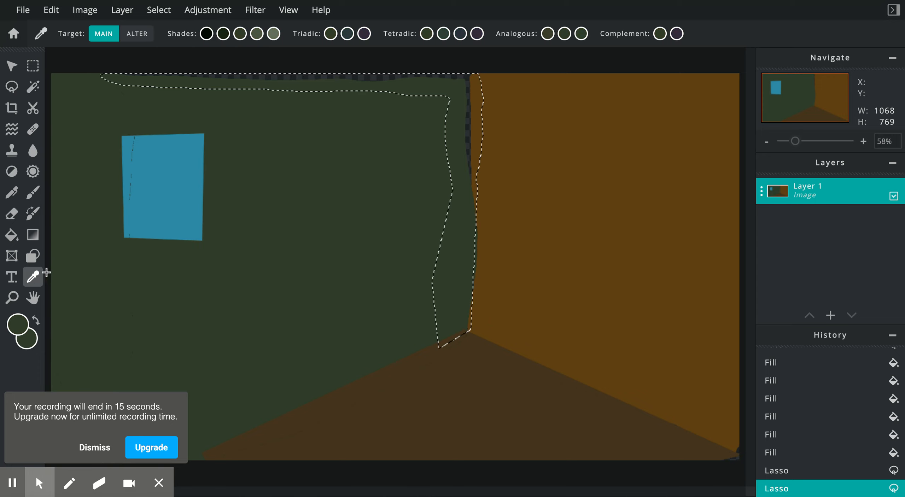
click(12, 234)
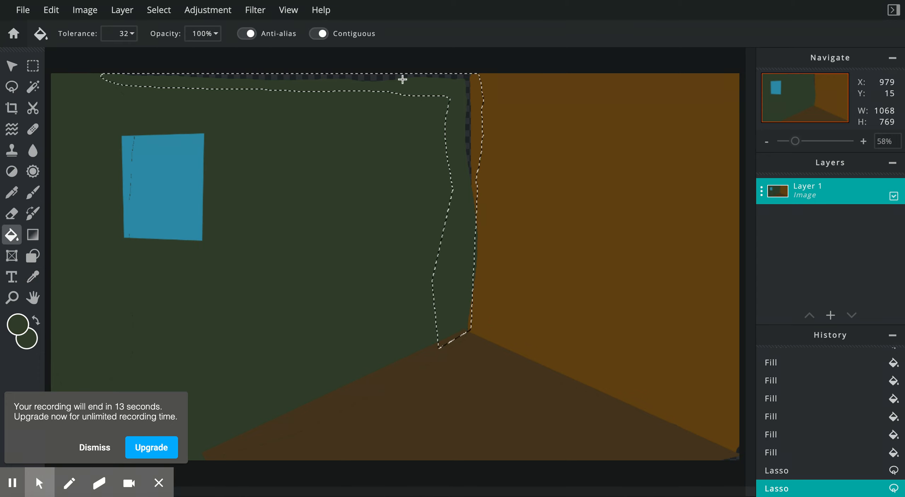
click(389, 77)
click(463, 108)
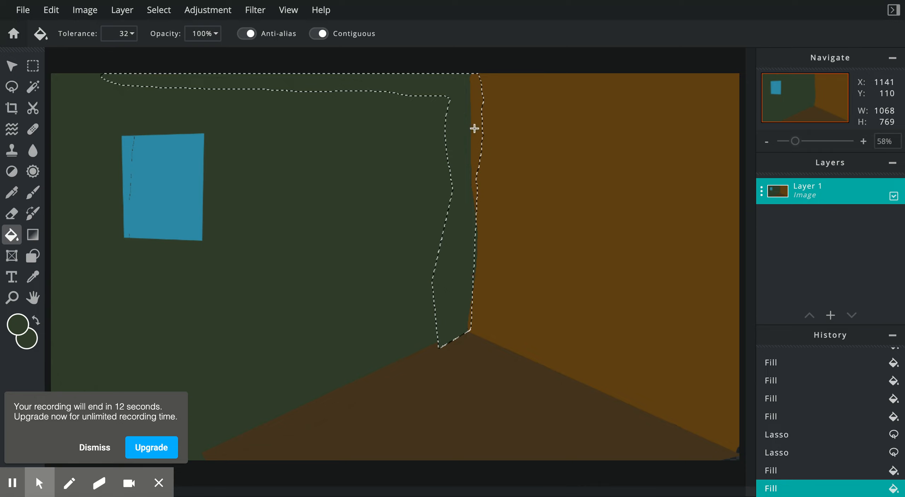
click(475, 129)
click(454, 238)
key(ctrl+d)
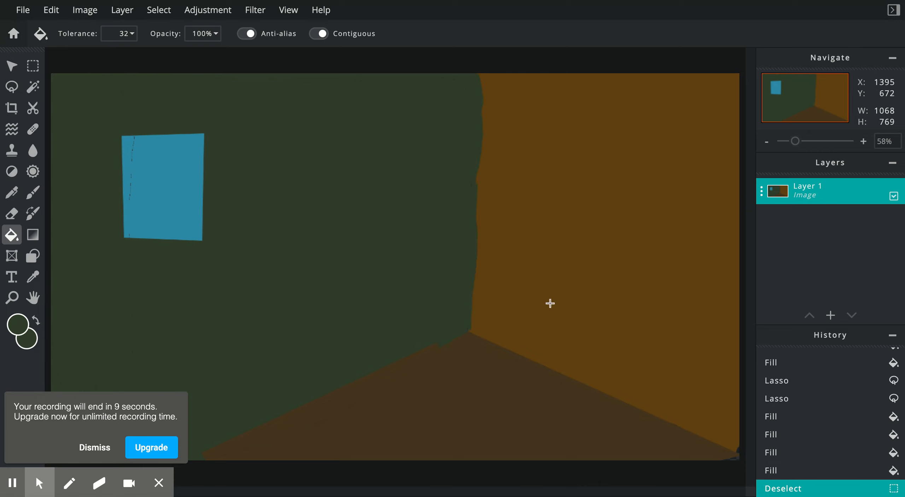